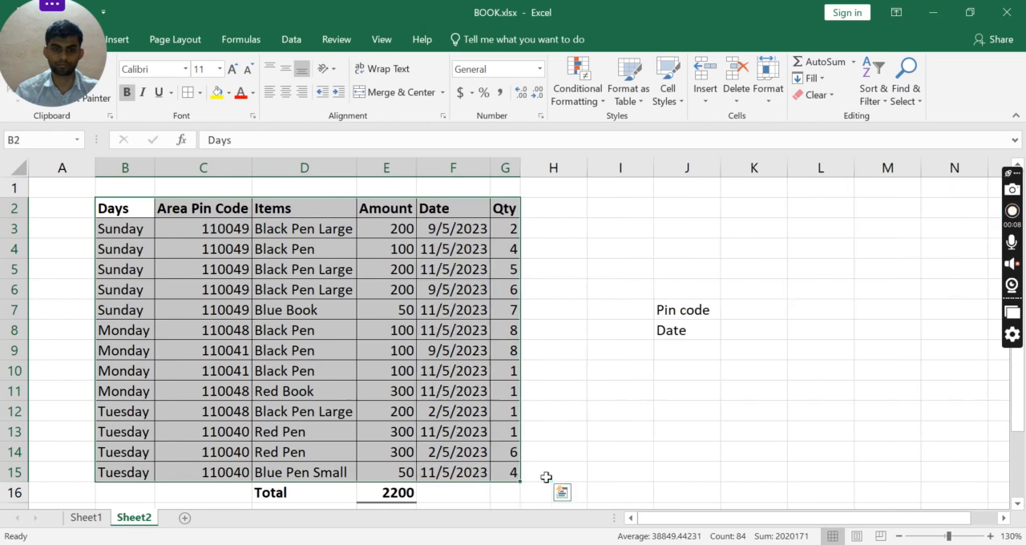
# Examine the sales table's headers and the Area Pin Code entries 110041 and 110048 with their matching Qty values.
pyautogui.press('Right')
pyautogui.press('Right')
pyautogui.press('Right')
pyautogui.press('Right')
pyautogui.press('Right')
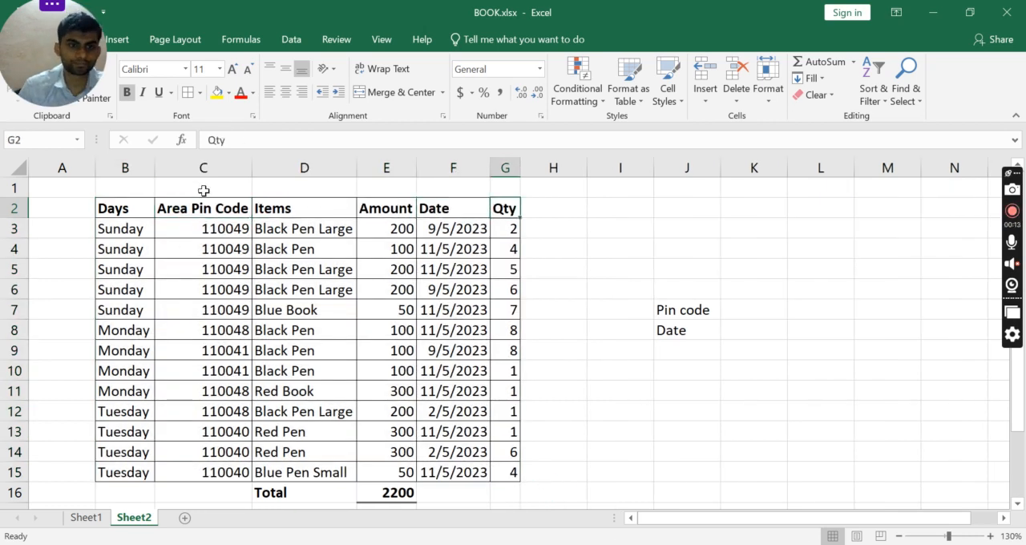
pyautogui.click(194, 166)
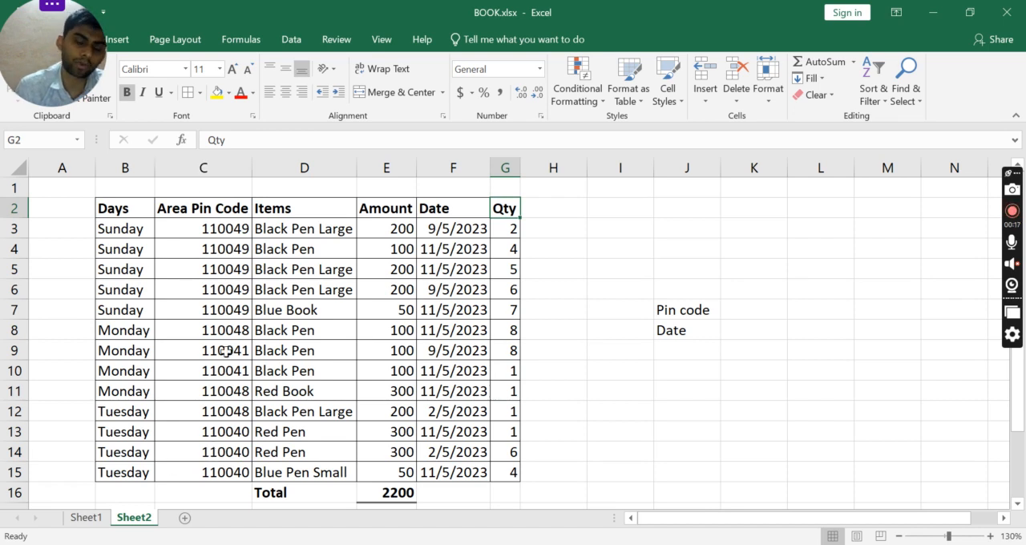
pyautogui.click(226, 351)
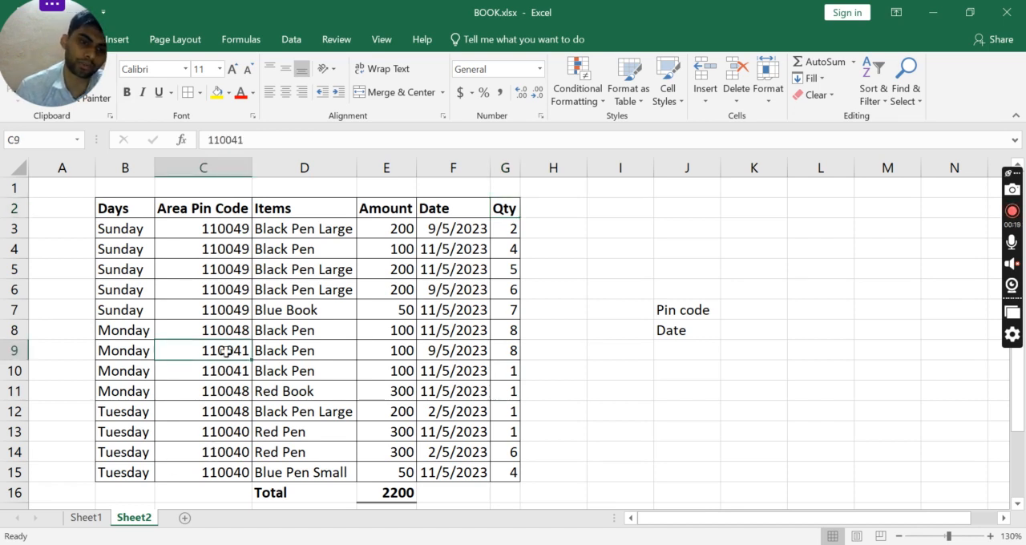
pyautogui.hotkey('shift', 'Down')
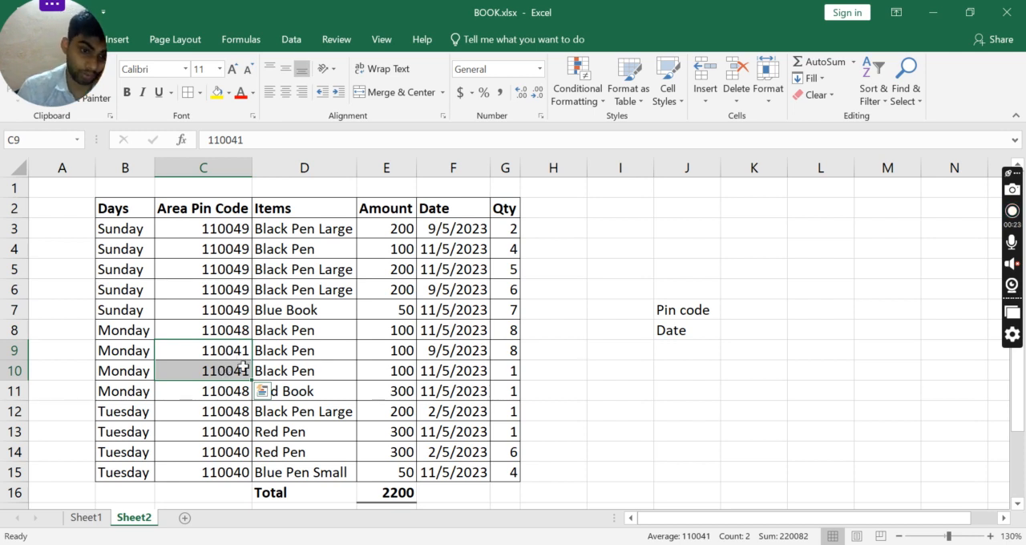
pyautogui.click(240, 390)
pyautogui.hotkey('shift', 'Down')
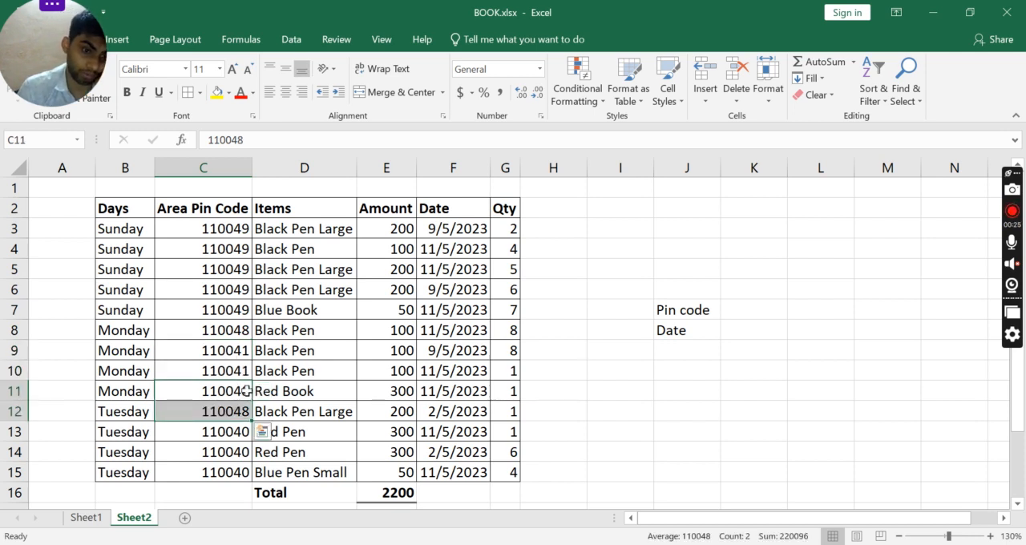
pyautogui.moveTo(513, 391); pyautogui.dragTo(513, 411)
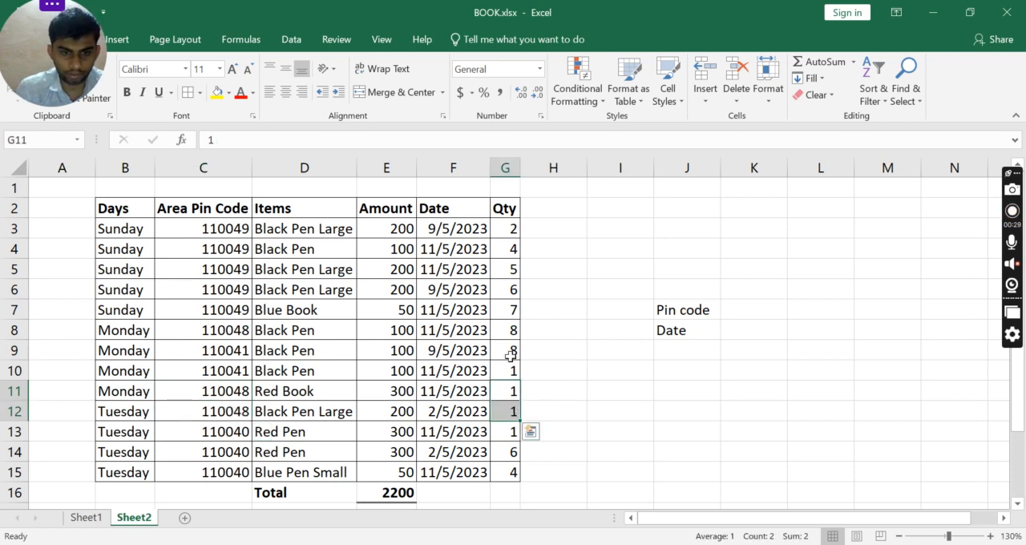
pyautogui.moveTo(513, 350); pyautogui.dragTo(513, 371)
# Start a SUMIF formula in K7, beside Pin code, with the Area Pin Code cells C3:C15 as its range.
pyautogui.click(745, 307)
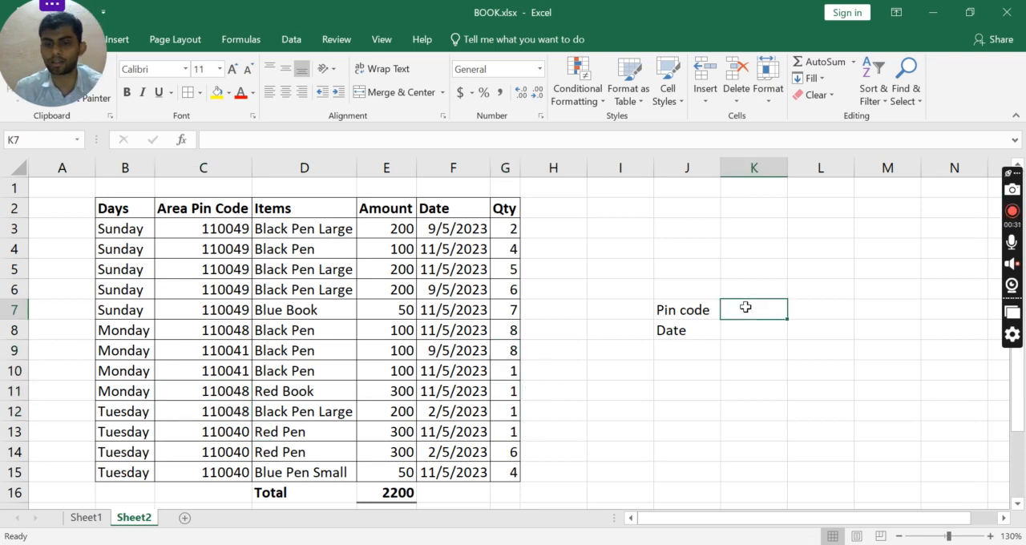
pyautogui.doubleClick(746, 308)
pyautogui.write('=sum')
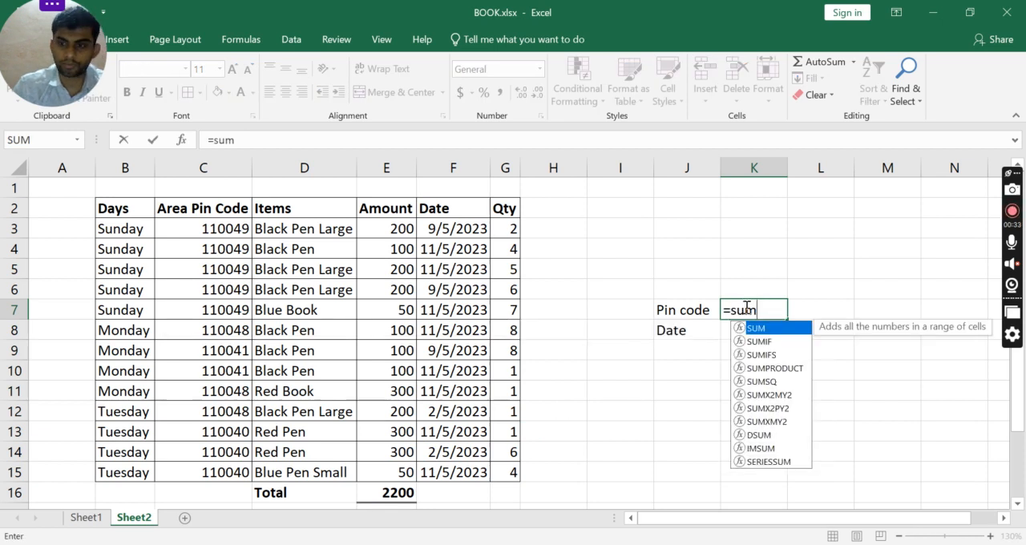
pyautogui.write('if')
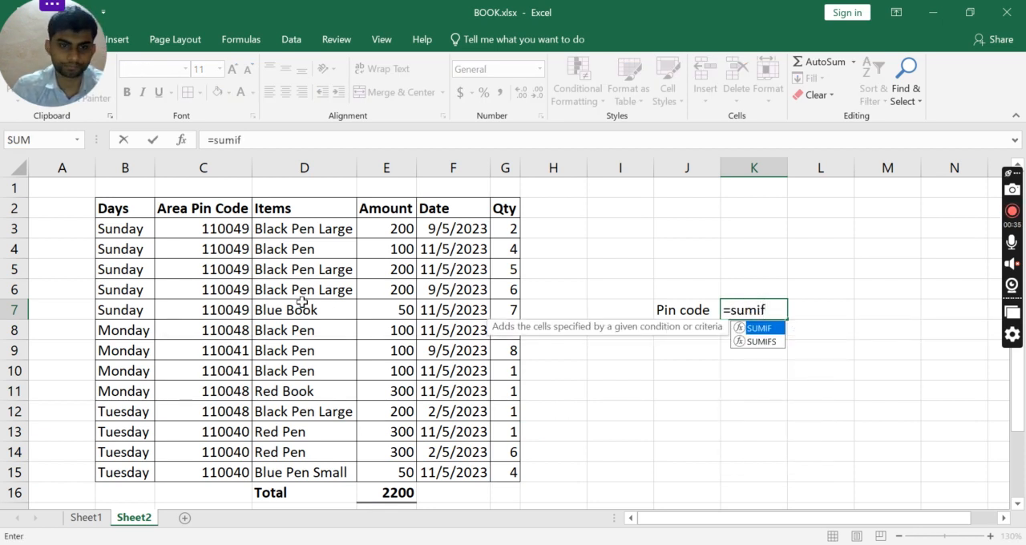
pyautogui.press('Tab')
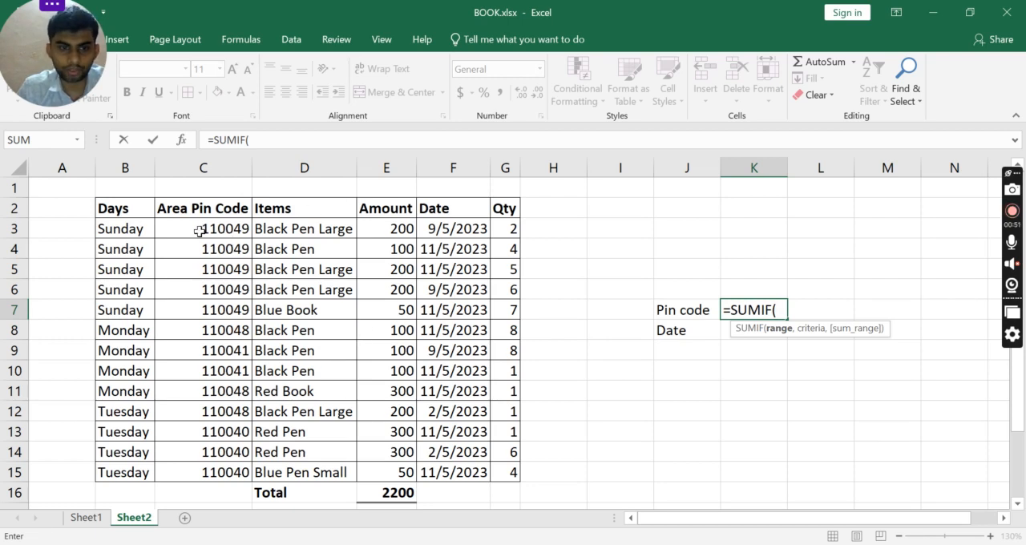
pyautogui.moveTo(205, 229); pyautogui.dragTo(214, 469)
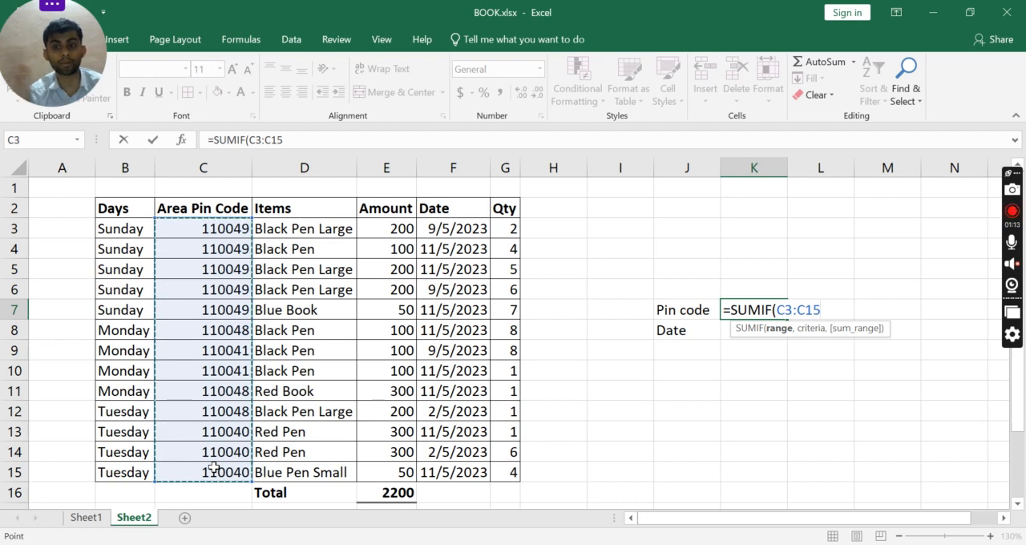
# Complete the K7 formula with the criteria "110041" and the Qty cells G3:G15 as the sum range.
pyautogui.write(',')
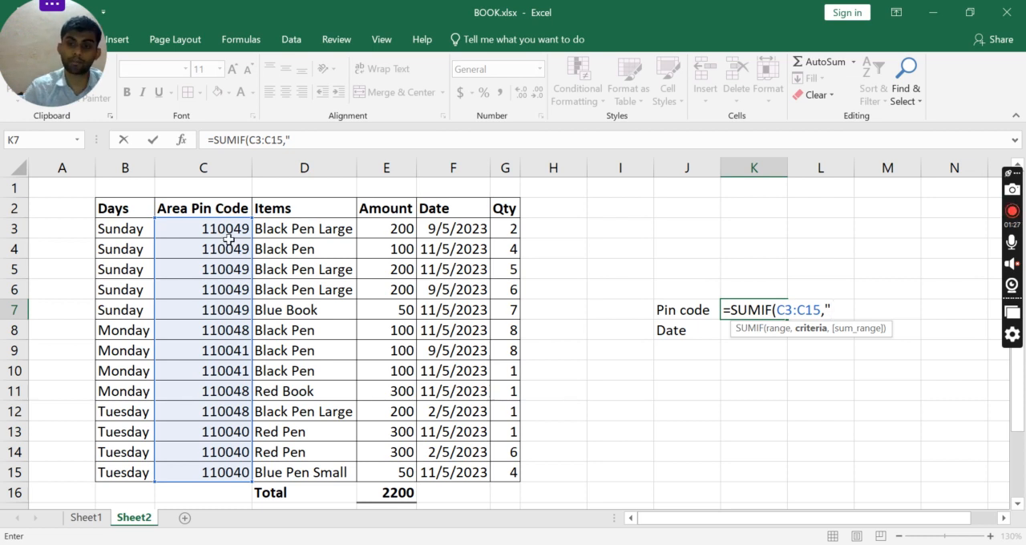
pyautogui.write('110041"')
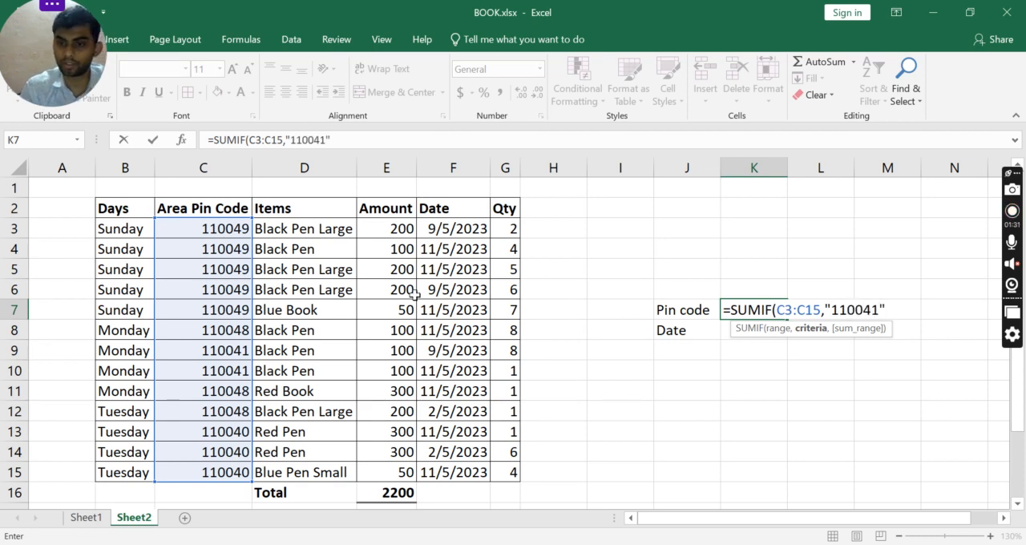
pyautogui.write(',')
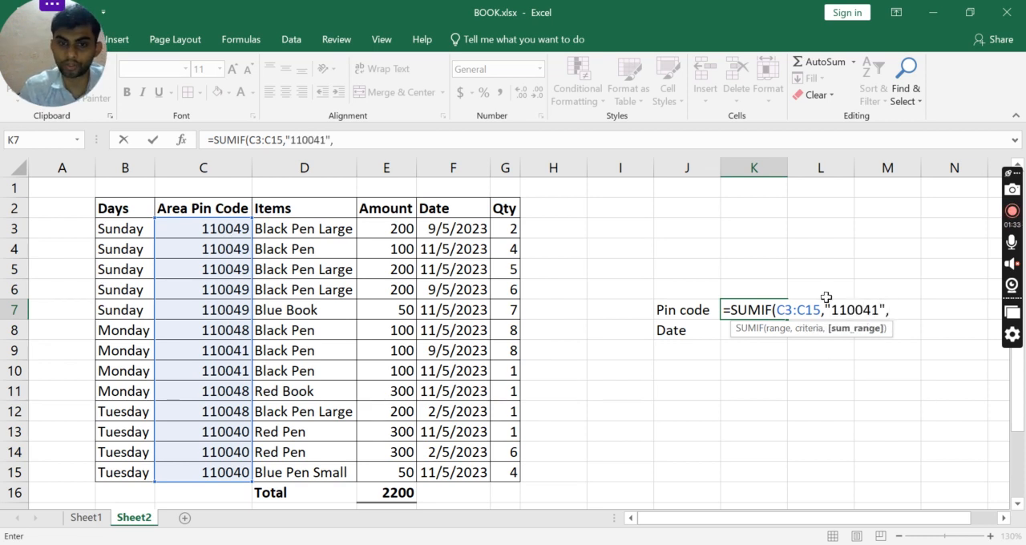
pyautogui.click(510, 229)
pyautogui.hotkey('ctrl', 'shift', 'Down')
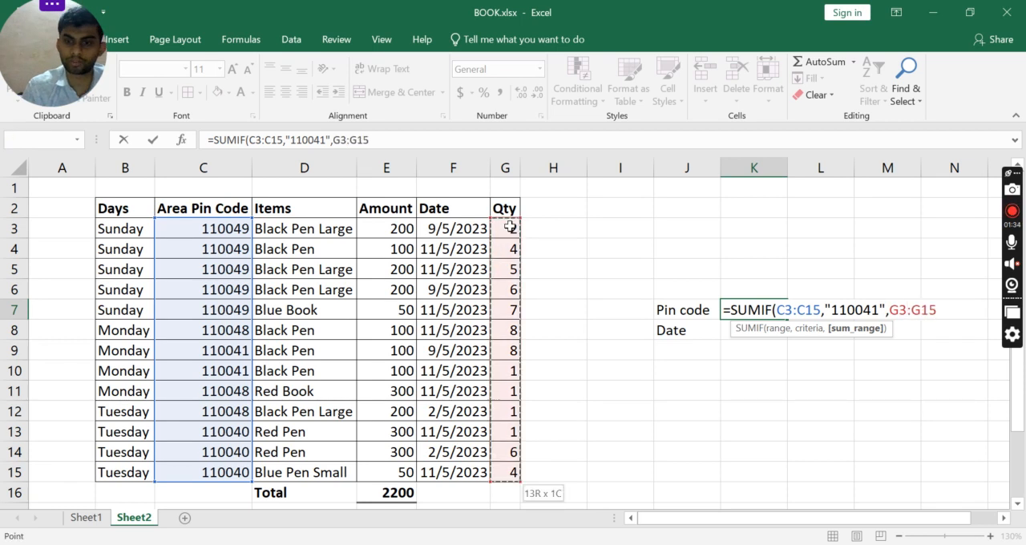
pyautogui.write(')')
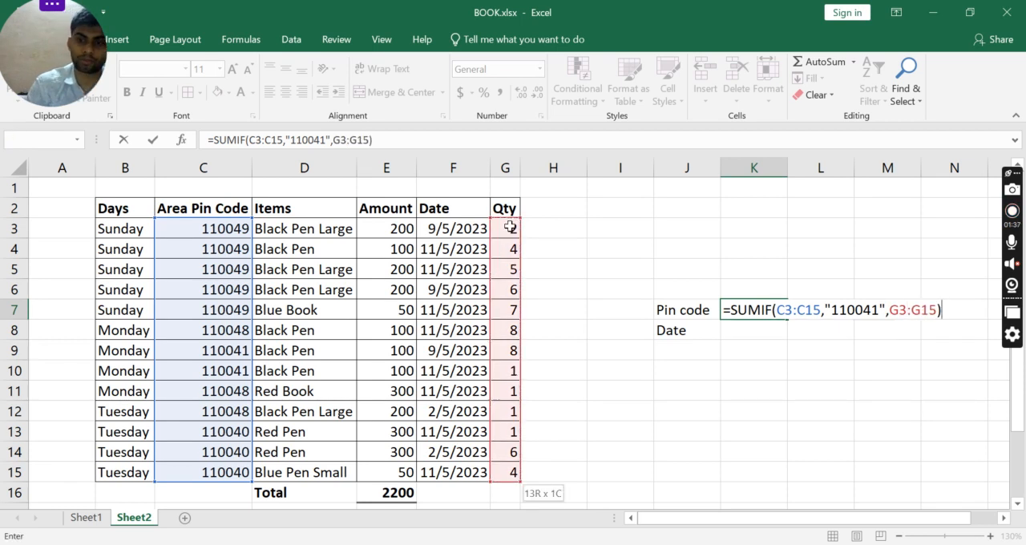
pyautogui.press('Return')
pyautogui.press('Up')
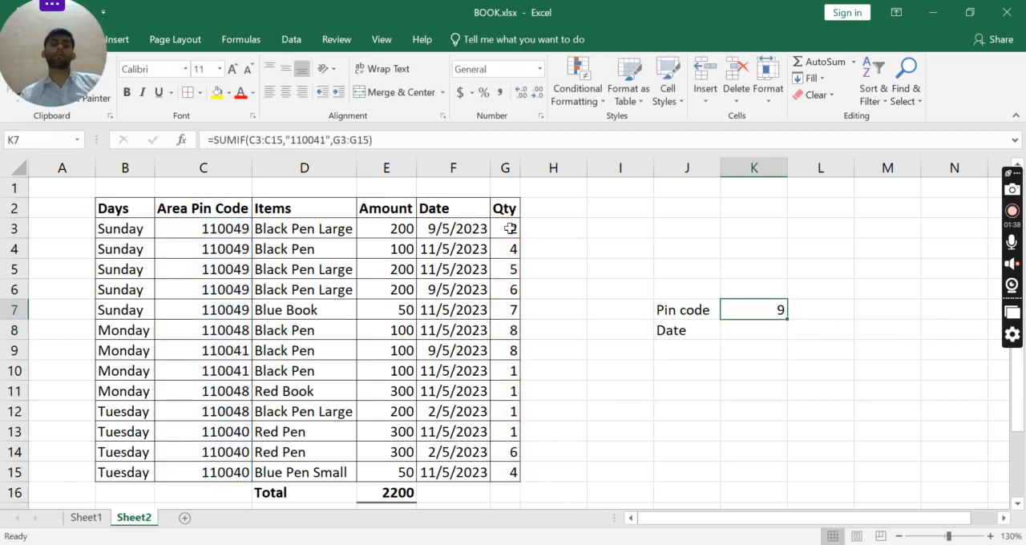
# Check the two rows with area pin code 110041 and their quantities against the Pin code total.
pyautogui.click(238, 347)
pyautogui.hotkey('shift', 'Down')
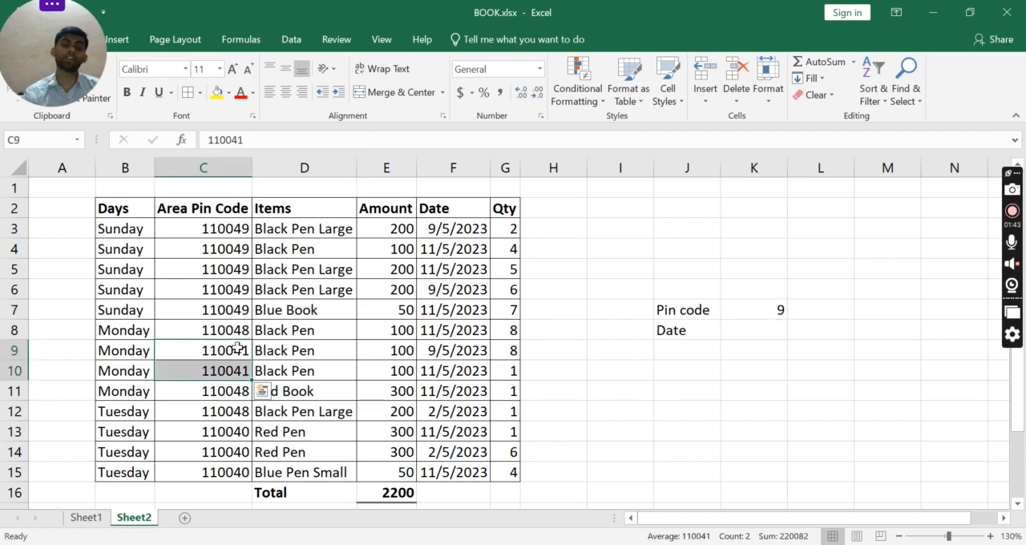
pyautogui.press('Right')
pyautogui.press('Right')
pyautogui.press('Right')
pyautogui.press('Right')
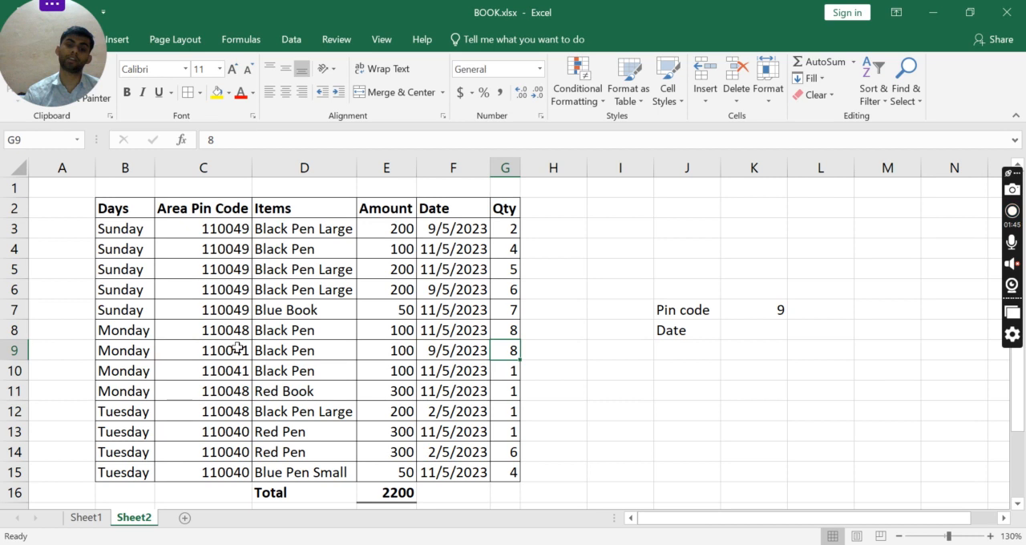
pyautogui.hotkey('shift', 'Down')
pyautogui.press('Right')
pyautogui.press('Right')
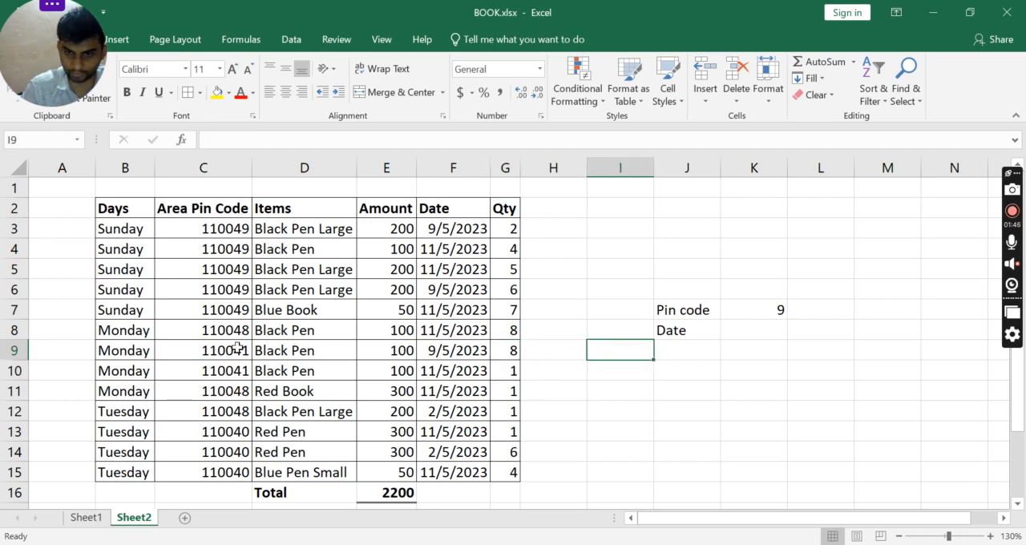
# Start a SUMIF formula in K8, beside Date, with the Date cells F3:F15 as its range and open the quoted criteria.
pyautogui.press('Right')
pyautogui.press('Up')
pyautogui.press('Right')
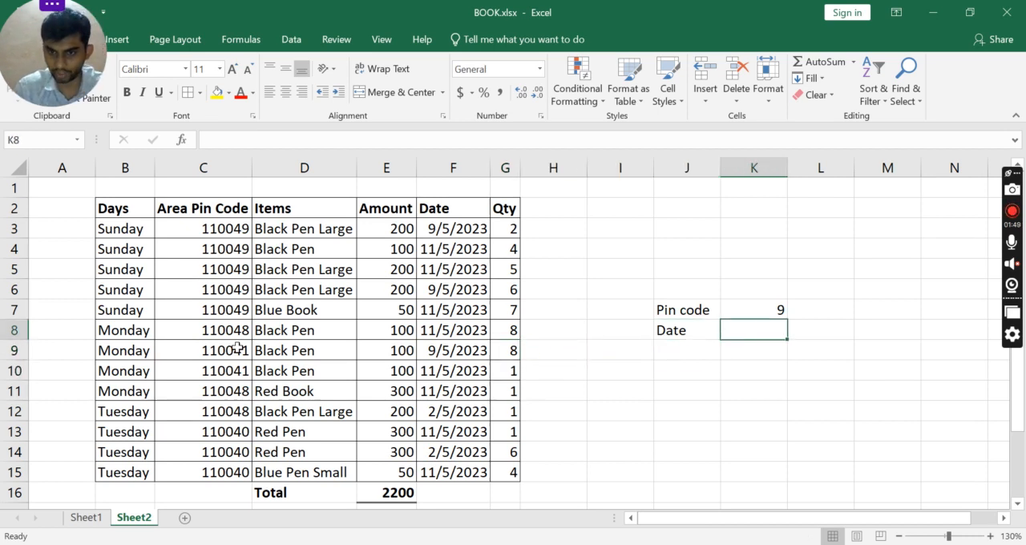
pyautogui.write('=')
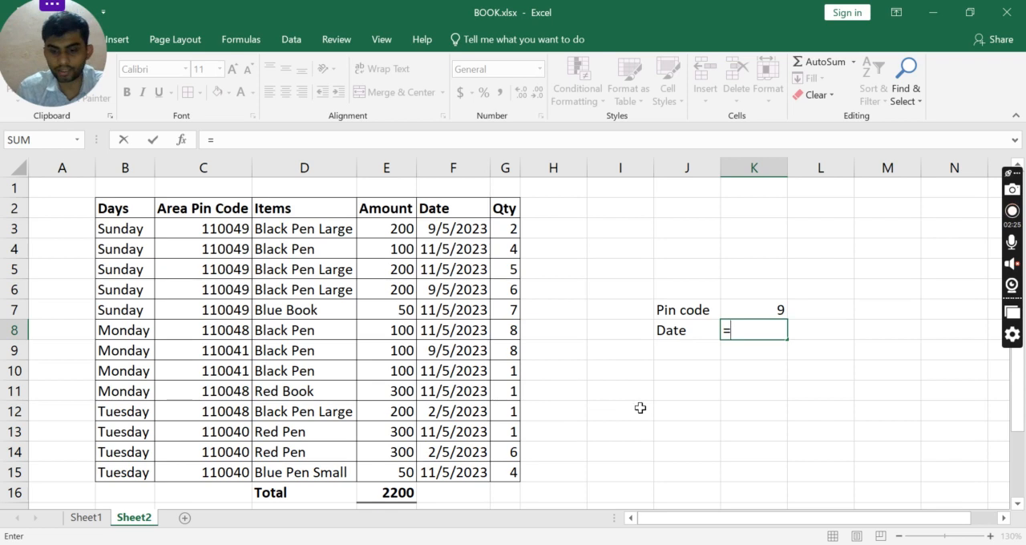
pyautogui.write('sum')
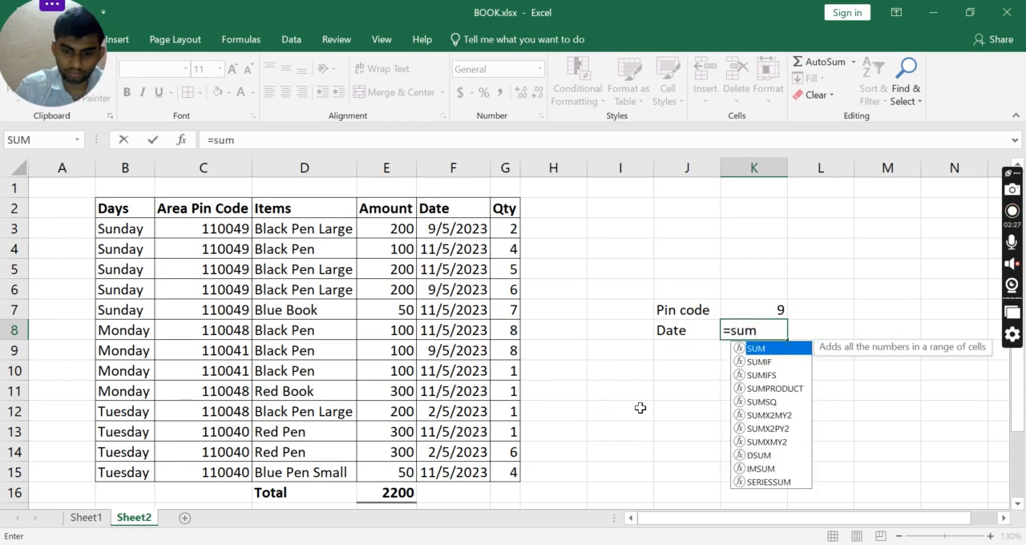
pyautogui.write('if')
pyautogui.press('Tab')
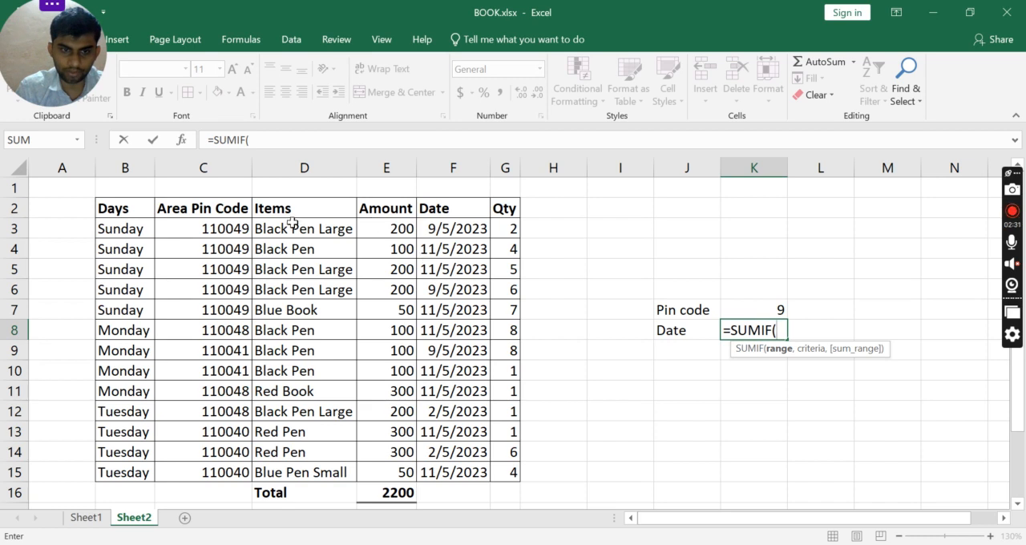
pyautogui.click(458, 228)
pyautogui.hotkey('ctrl', 'shift', 'Down')
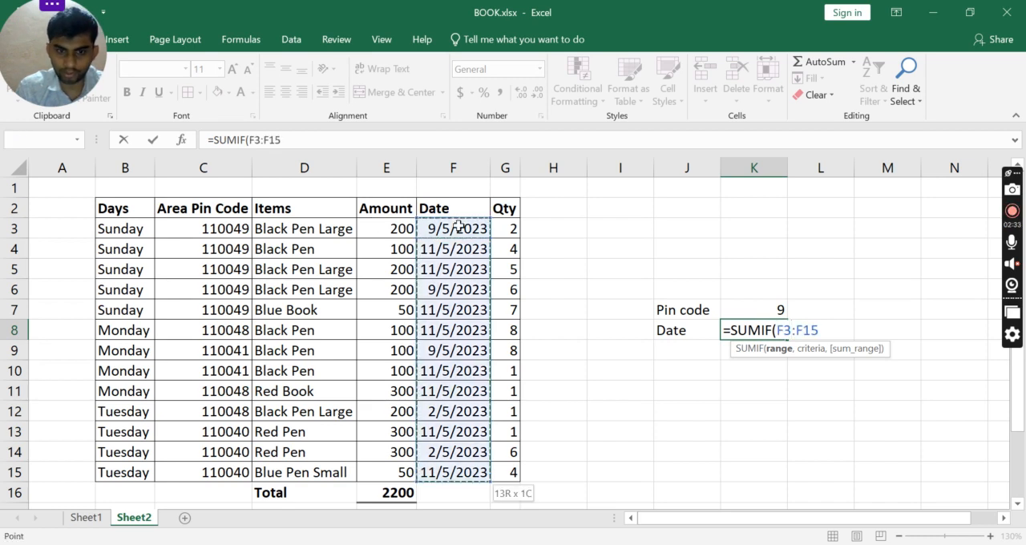
pyautogui.write(',"')
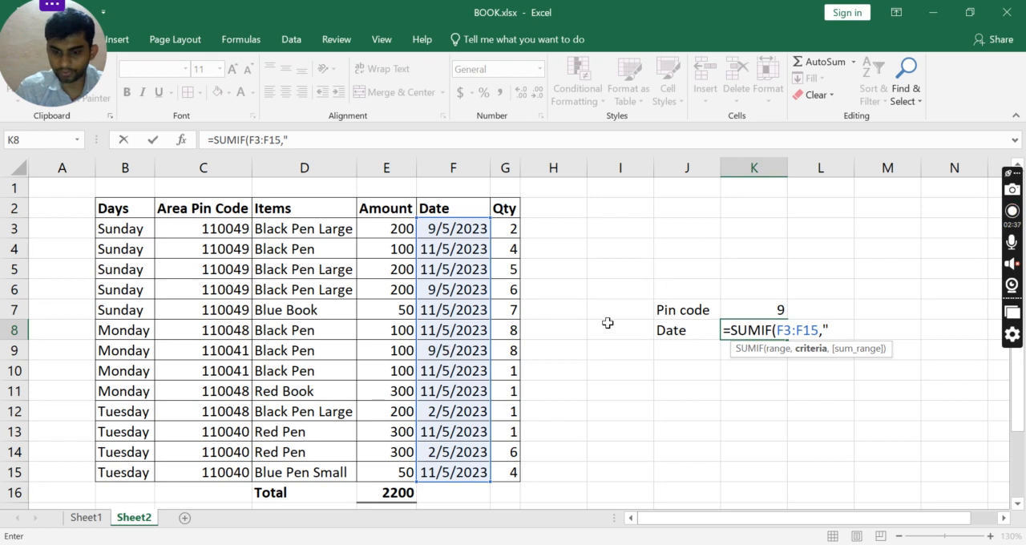
pyautogui.write('9')
pyautogui.write('/')
pyautogui.write('5')
pyautogui.press('BackSpace')
pyautogui.press('BackSpace')
pyautogui.press('BackSpace')
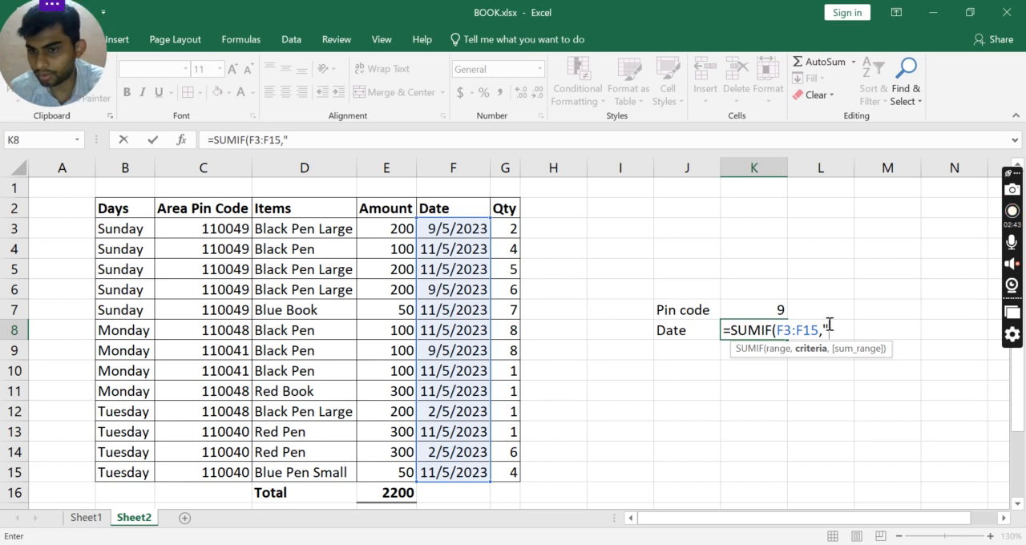
# Complete the K8 formula with the criteria "<9/5/2023" and the Qty cells G3:G15 as the sum range.
pyautogui.write('<')
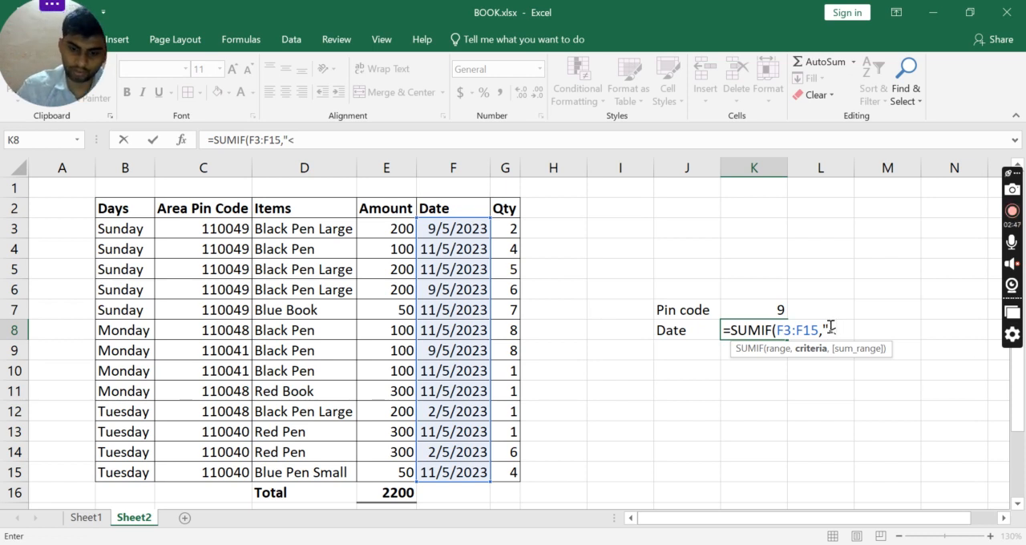
pyautogui.write('9/')
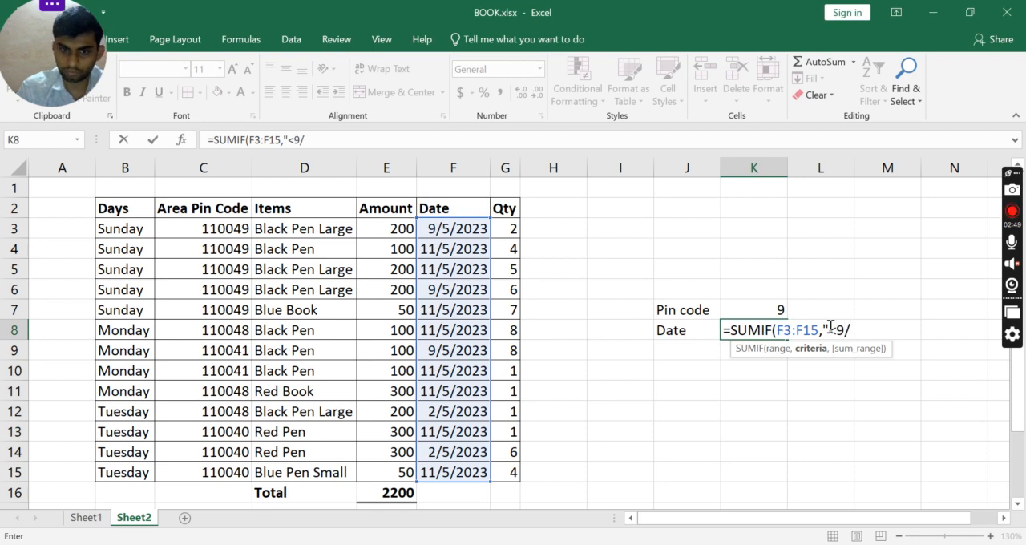
pyautogui.write('5/2')
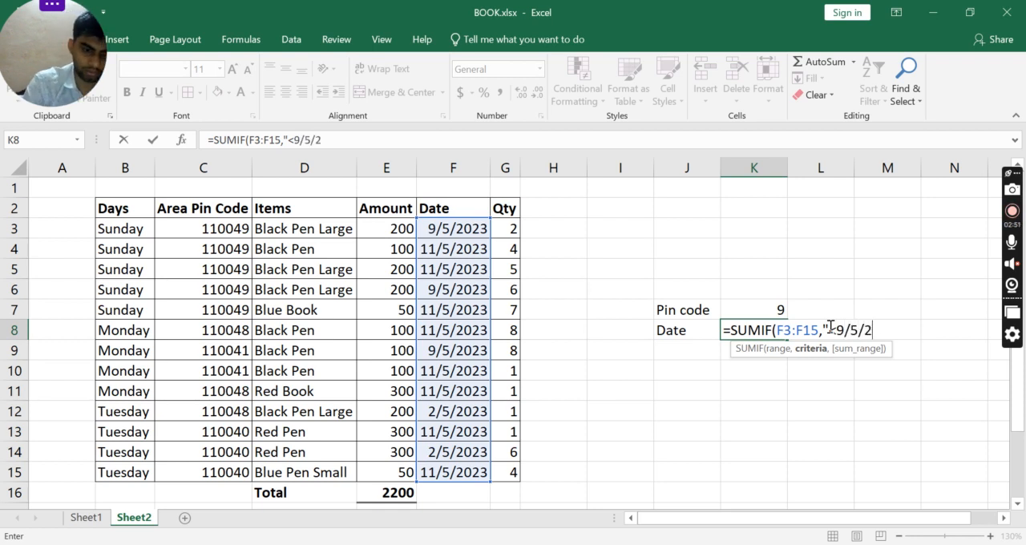
pyautogui.write('023')
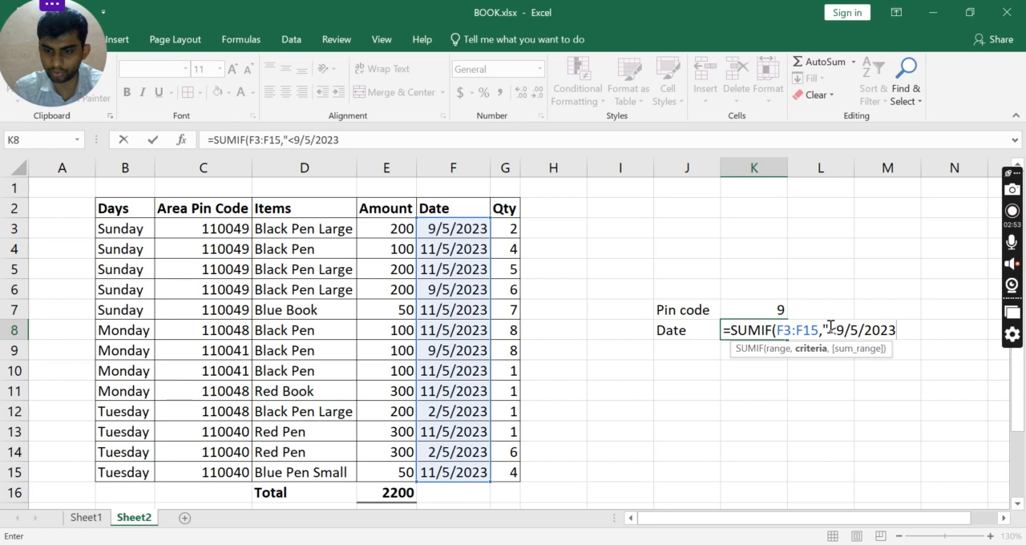
pyautogui.write('",')
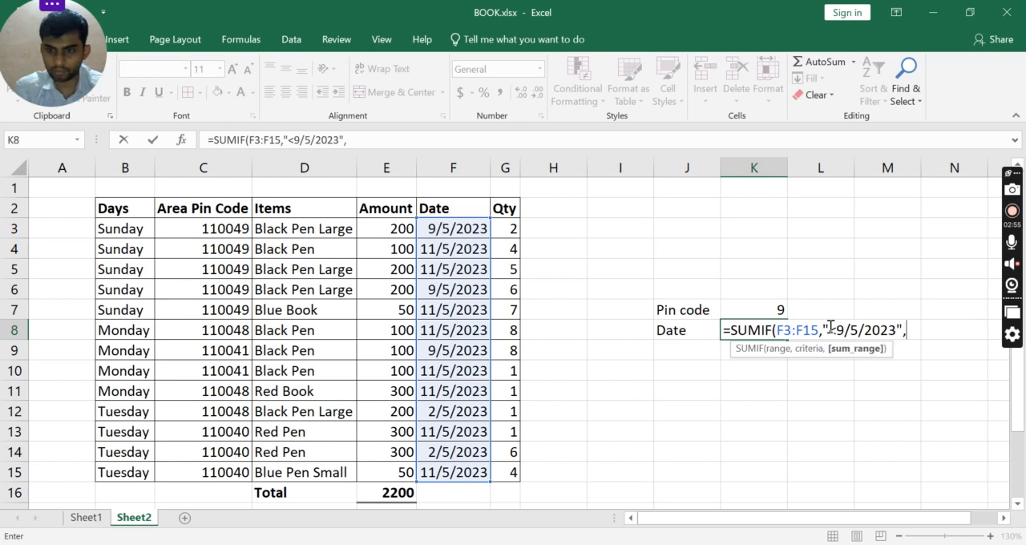
pyautogui.moveTo(513, 229); pyautogui.dragTo(509, 472)
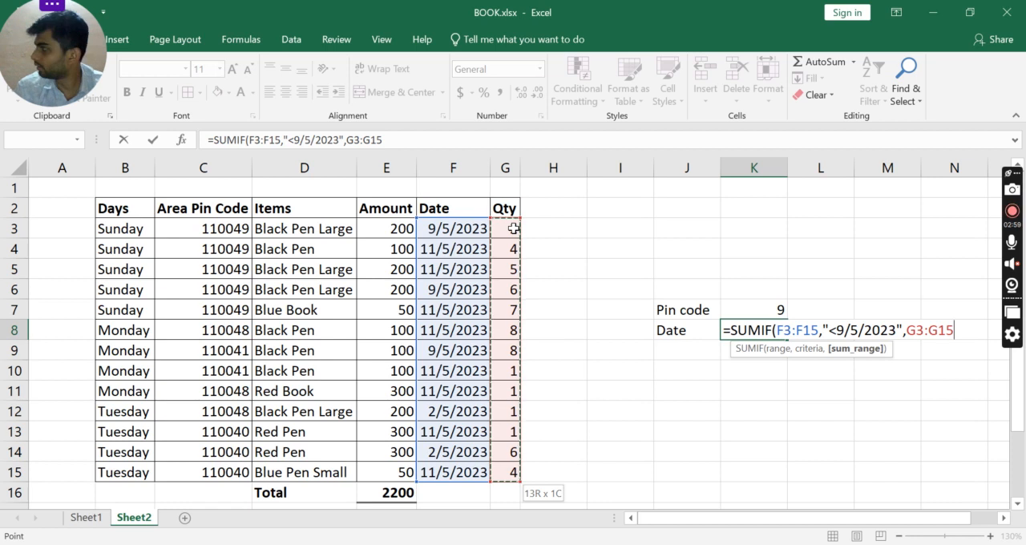
pyautogui.write(')')
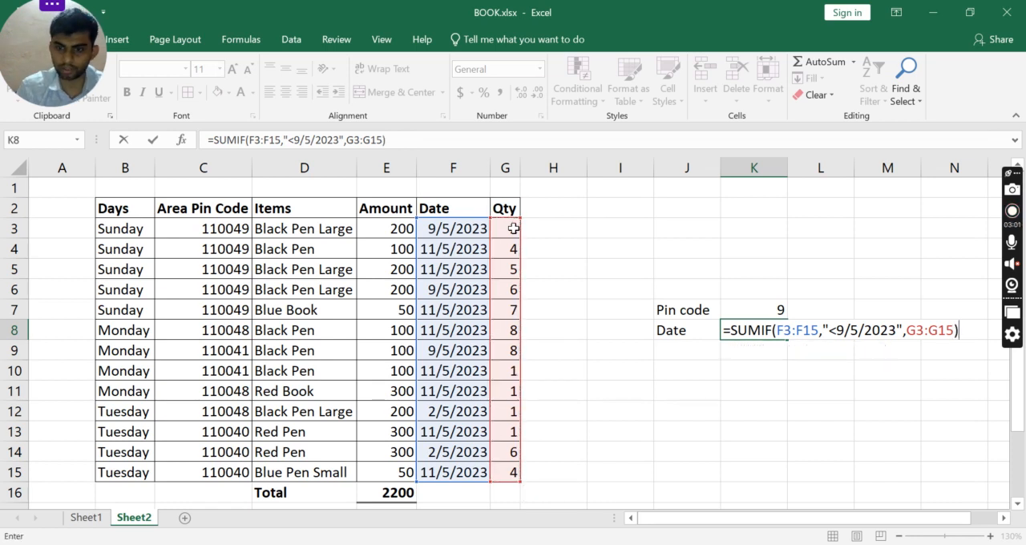
pyautogui.press('Return')
pyautogui.press('Up')
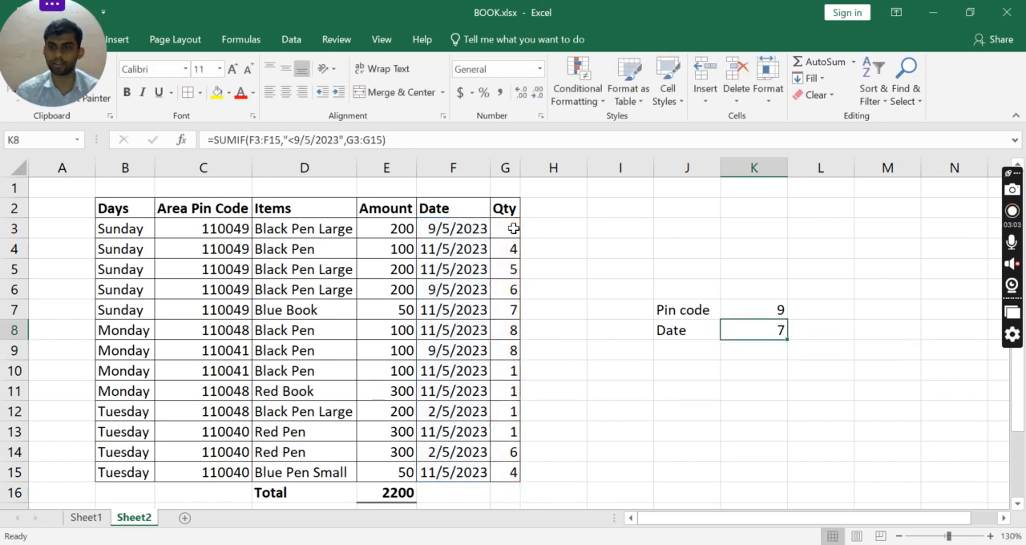